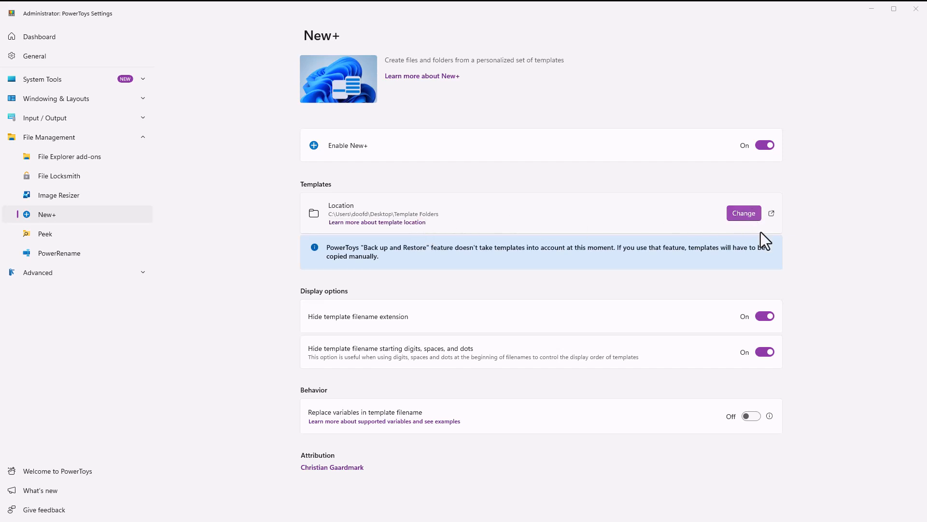
- Look through the AddCourseName template and its _Storyline subfolder in Template Folders, and get the folder window out of the way
drag(580, 521, 594, 81)
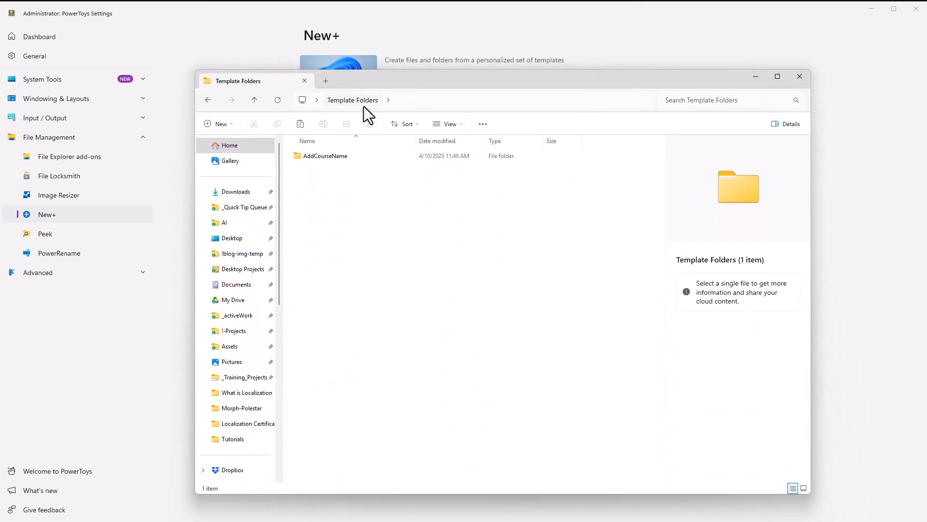
double_click(321, 158)
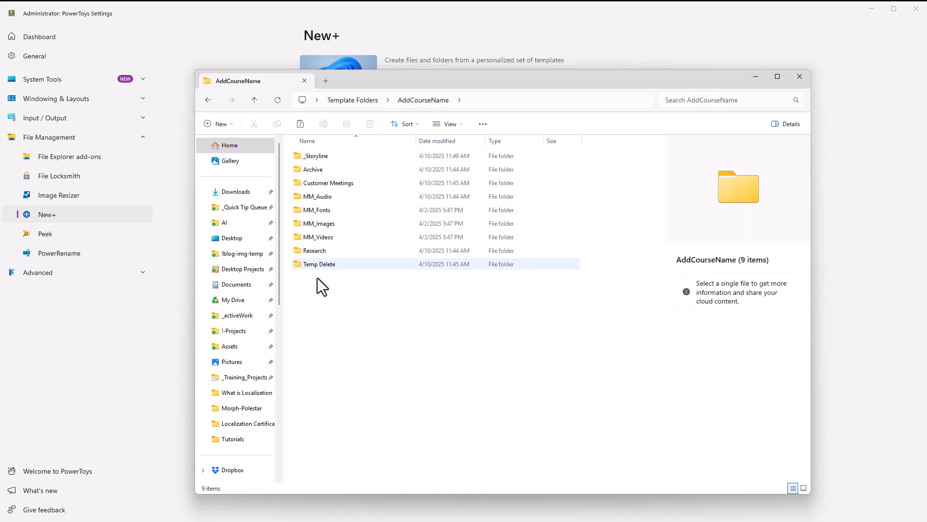
double_click(319, 159)
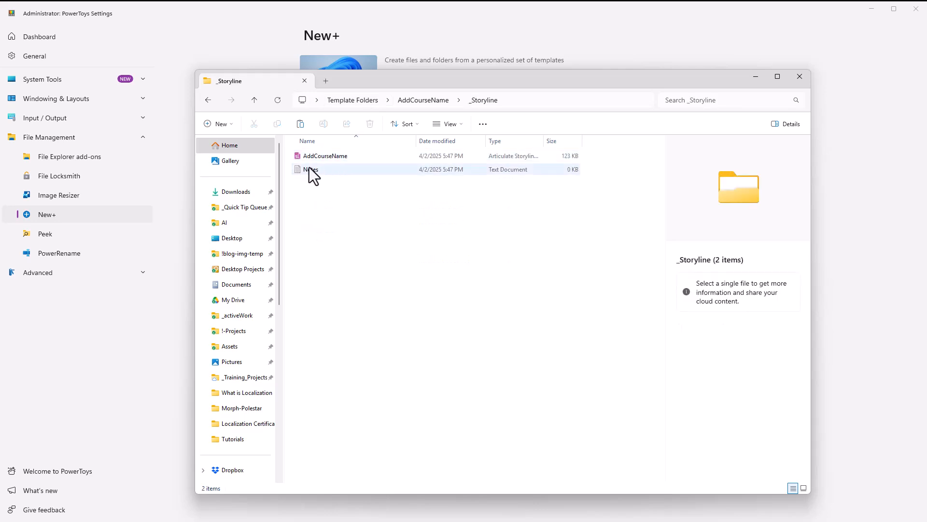
click(424, 101)
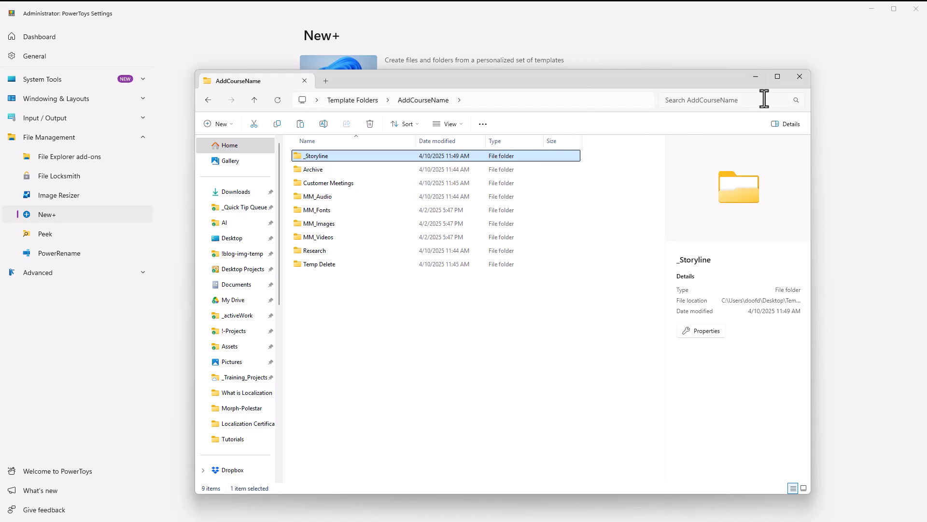
click(755, 77)
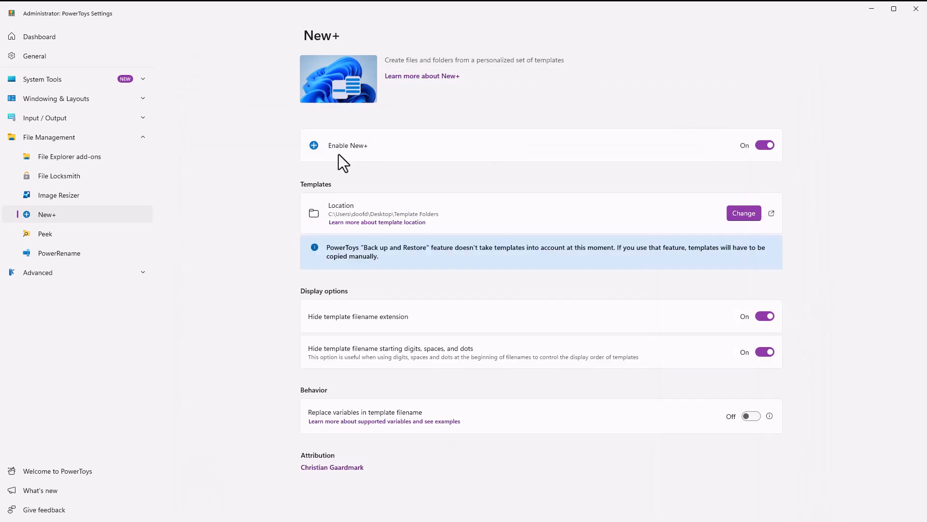
- Create a folder on the desktop from the AddCourseName template with New+ and name it Safety101
key(ctrl)
key(ctrl)
click(871, 12)
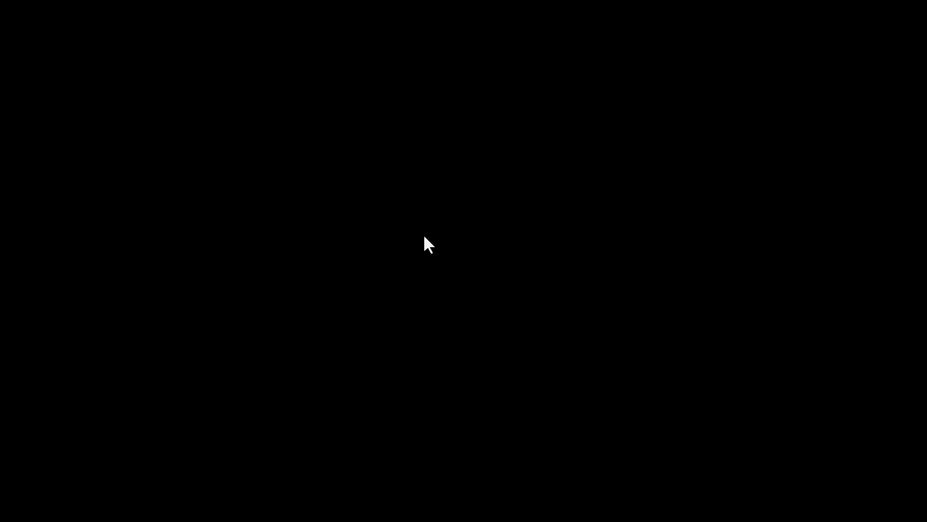
right_click(413, 138)
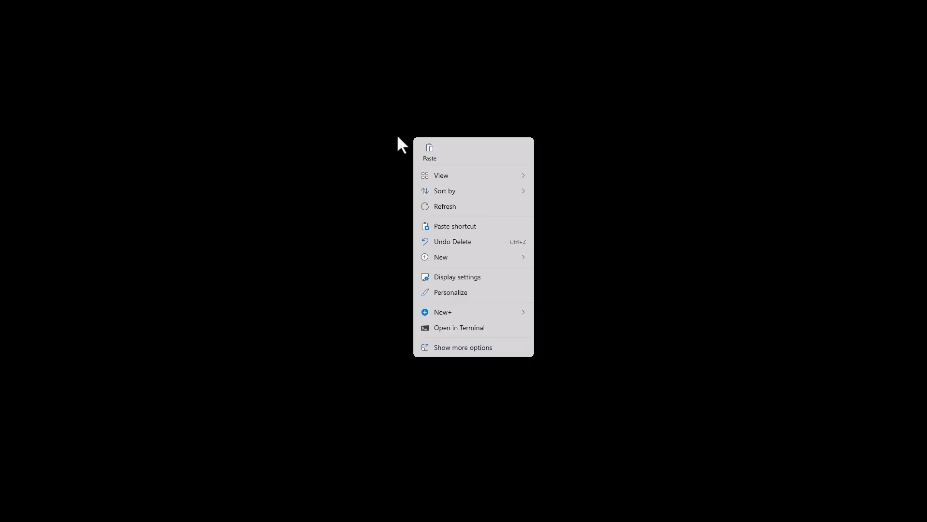
mouse_move(454, 314)
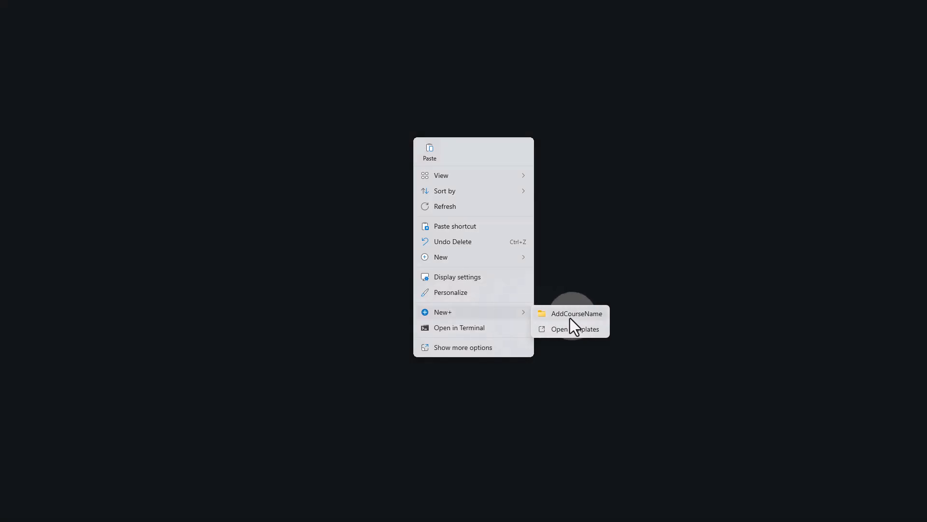
click(570, 315)
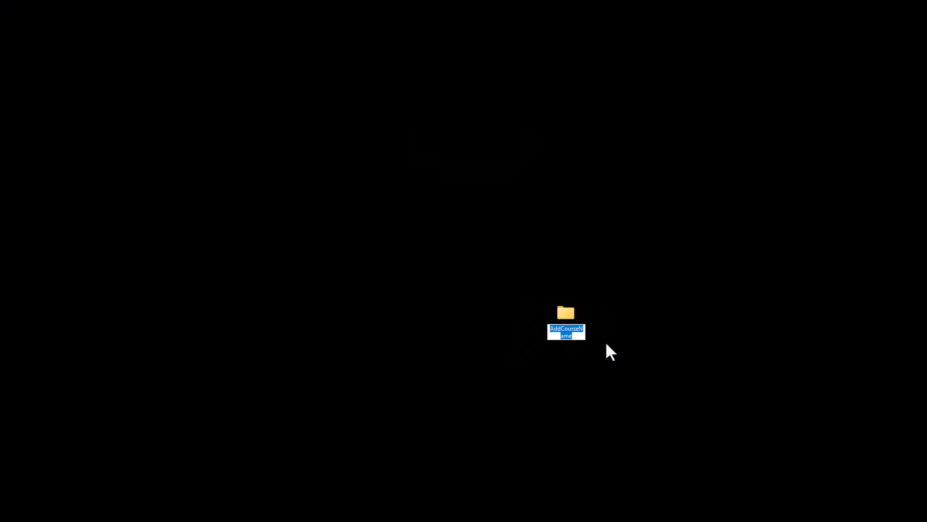
text(Safety)
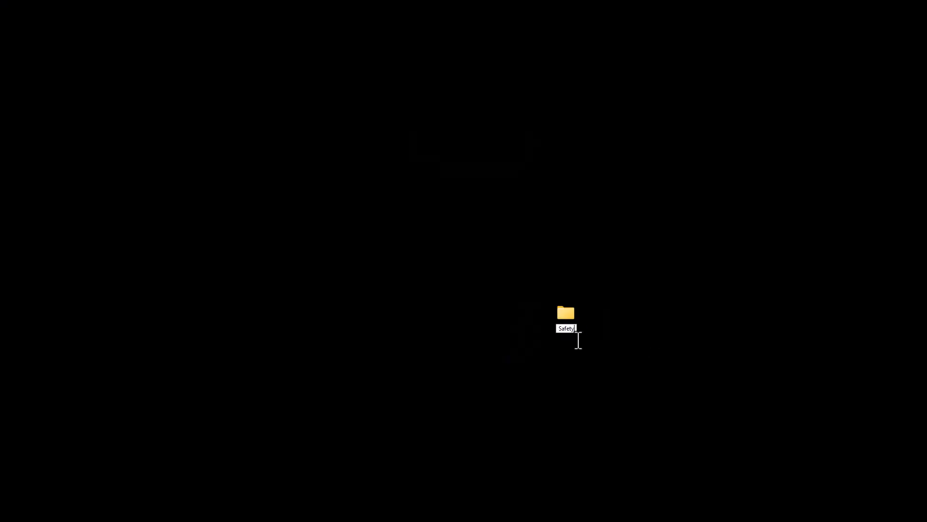
text(101)
key(Return)
- Inspect the contents of the Safety101 folder and its _Storyline subfolder, and close the window
double_click(565, 319)
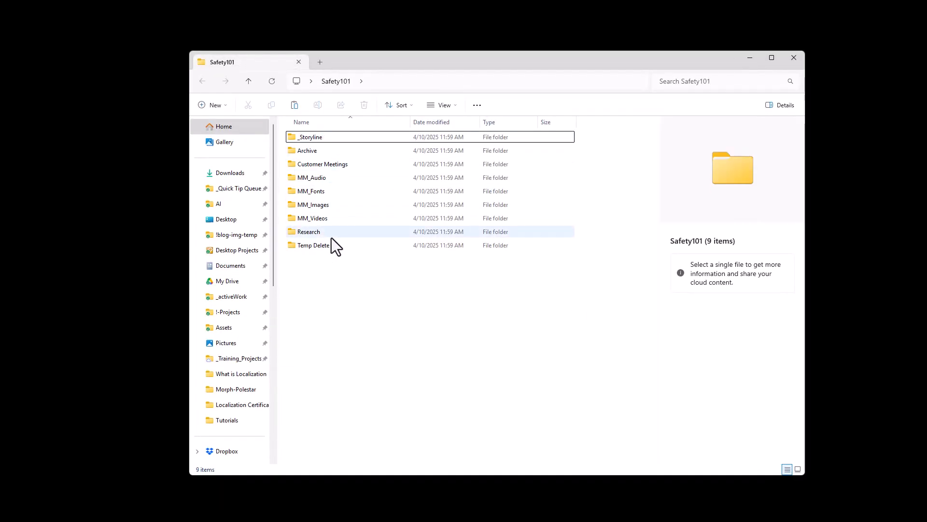
double_click(304, 139)
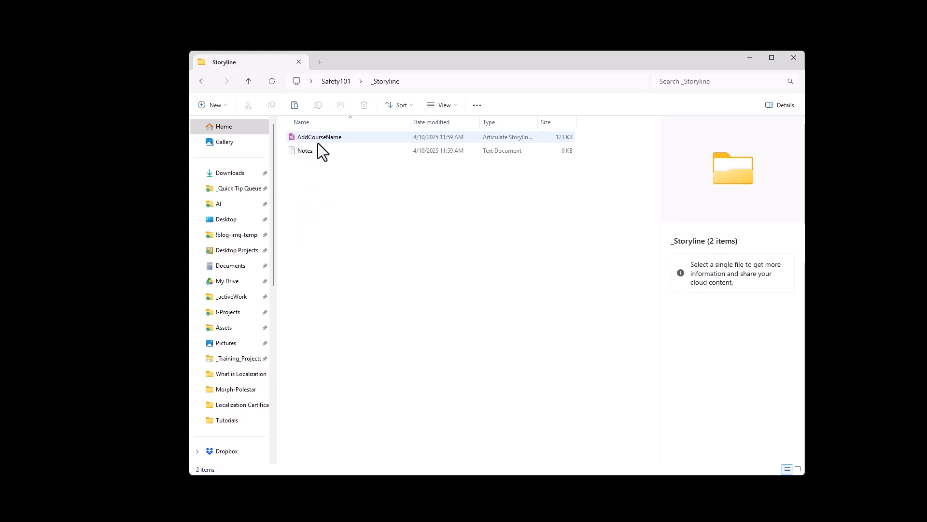
click(794, 58)
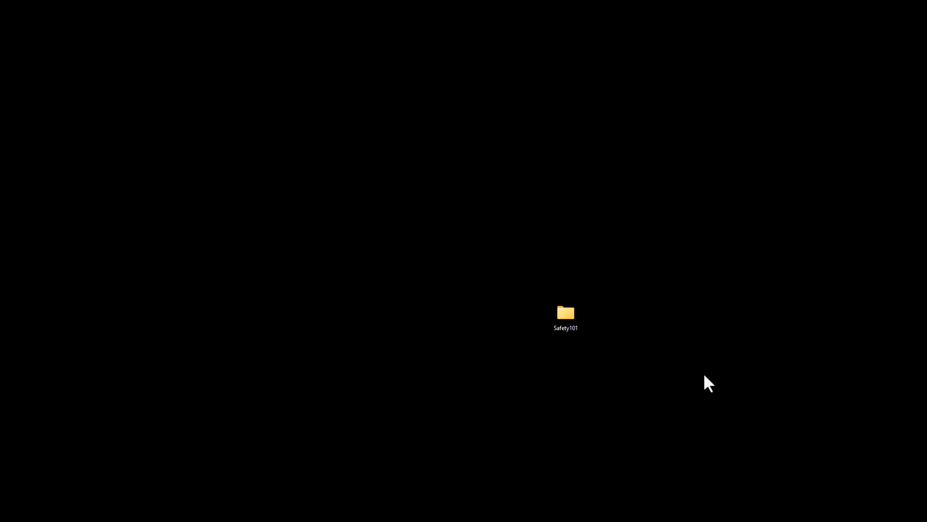
- Switch to PowerToys Settings to review the New+ template location, and return to the AddCourseName folder window
drag(544, 313, 67, 483)
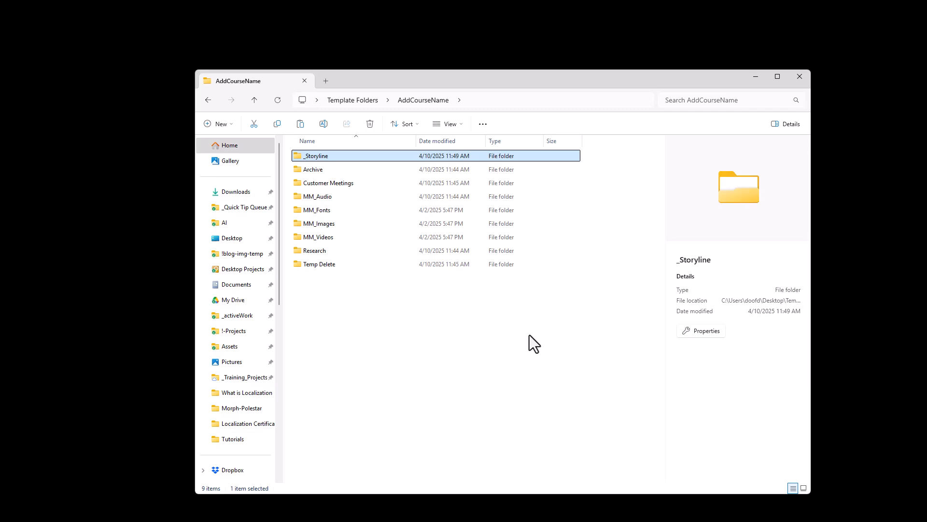
key(alt+Tab)
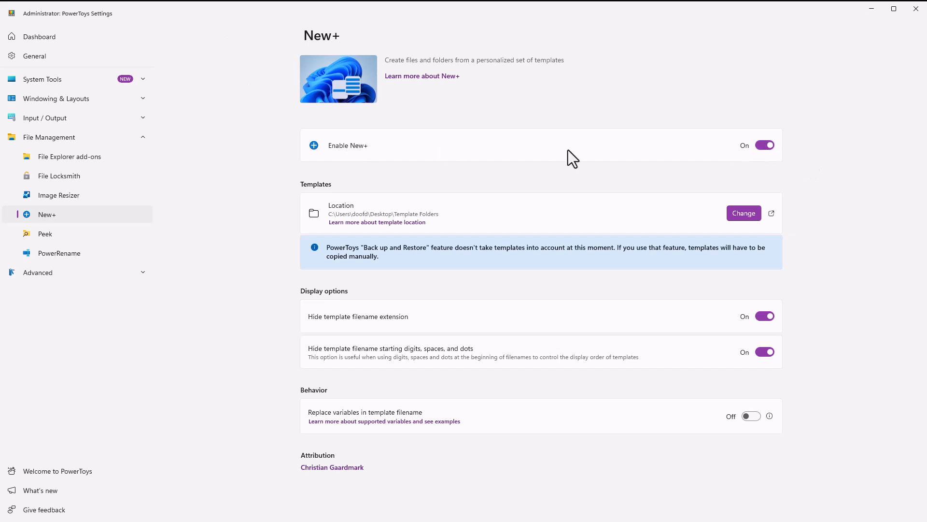
click(747, 221)
click(871, 15)
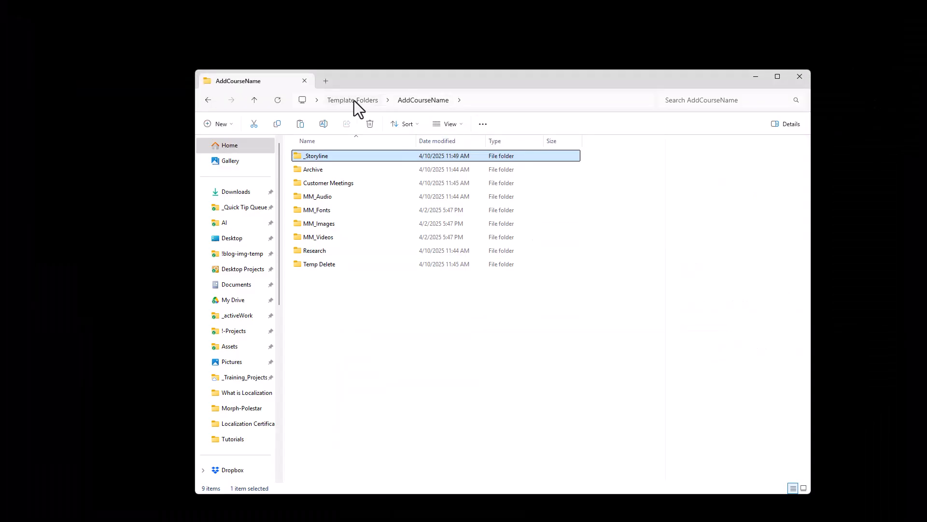
- Create a folder named StorylineProjectFolder inside Template Folders
click(353, 101)
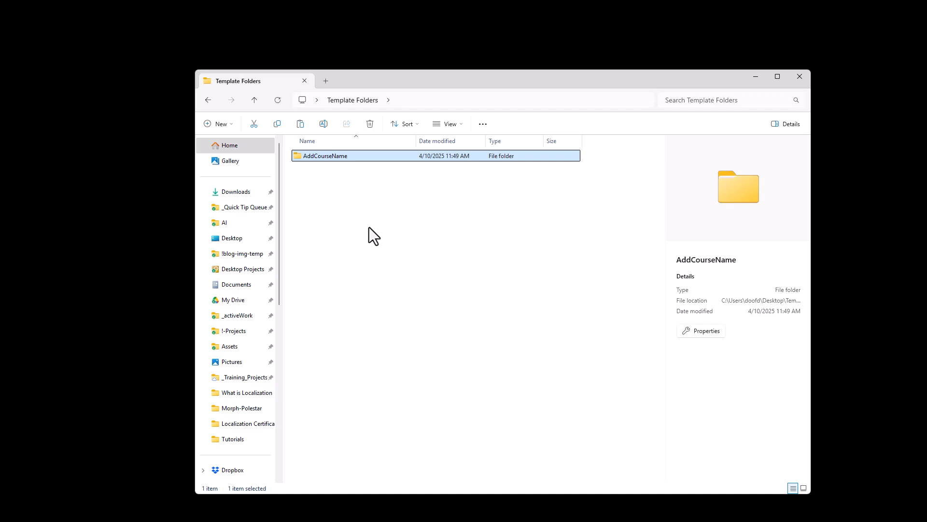
click(212, 124)
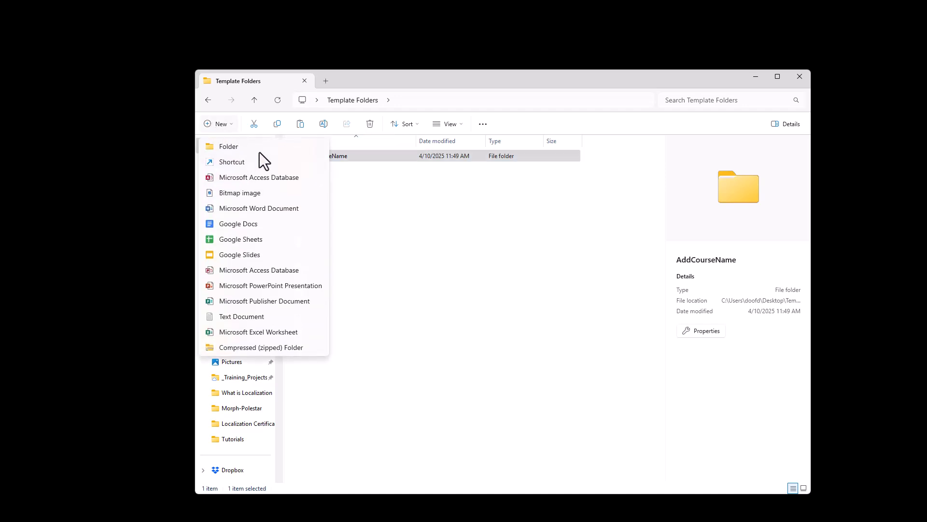
click(233, 147)
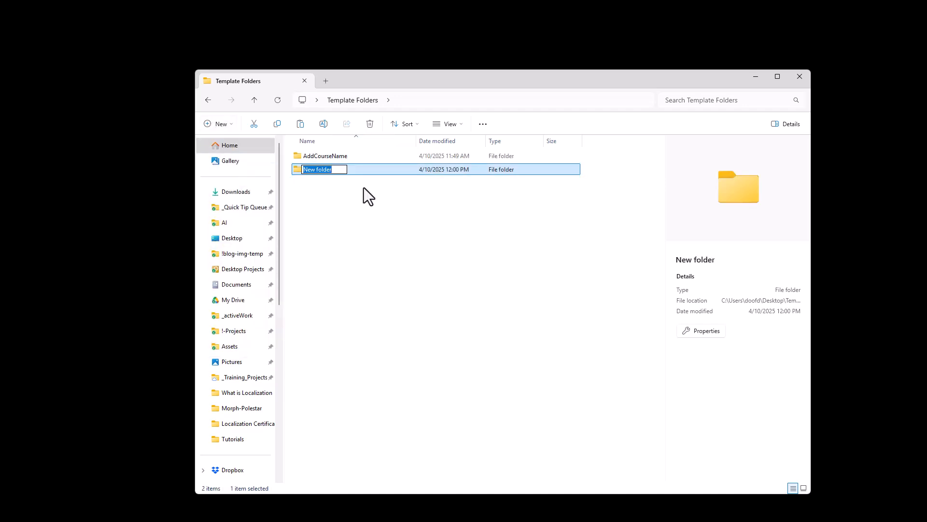
text(StorylineMasterFod)
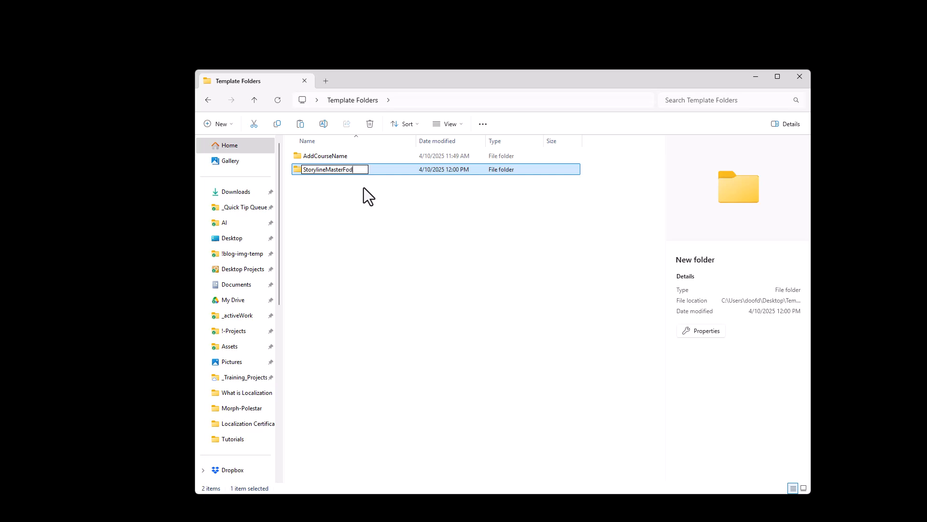
text(s)
key(BackSpace)
key(BackSpace)
key(BackSpace)
text(Projh)
click(298, 171)
- Create a subfolder named Fonts inside StorylineProjectFolder
double_click(298, 171)
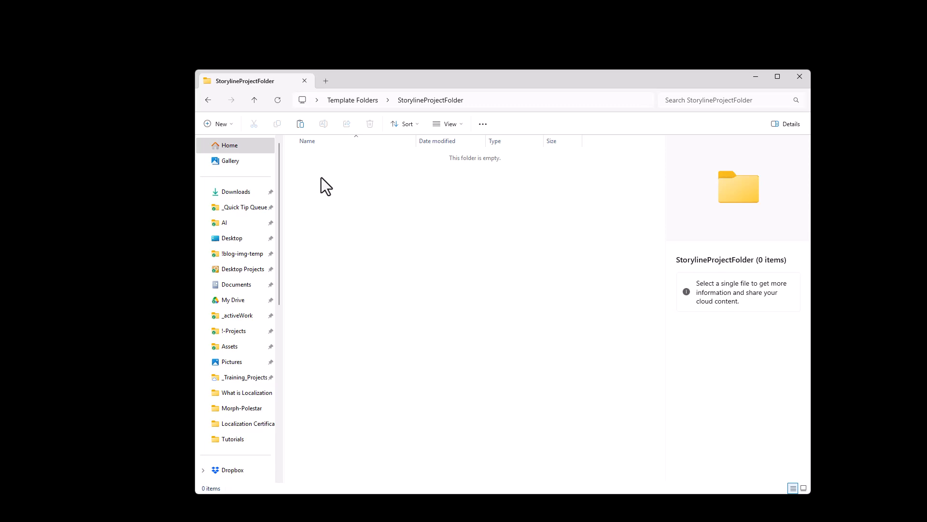
click(209, 127)
click(231, 146)
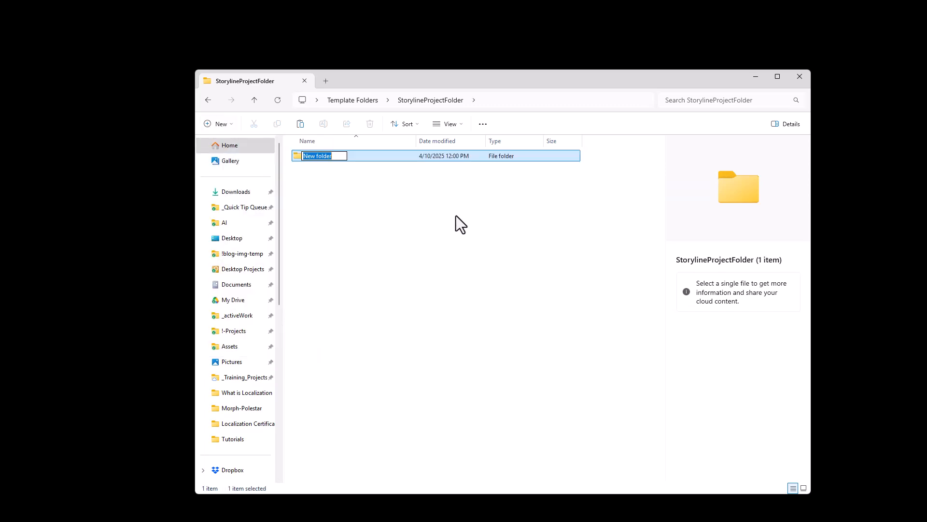
text(Fonts)
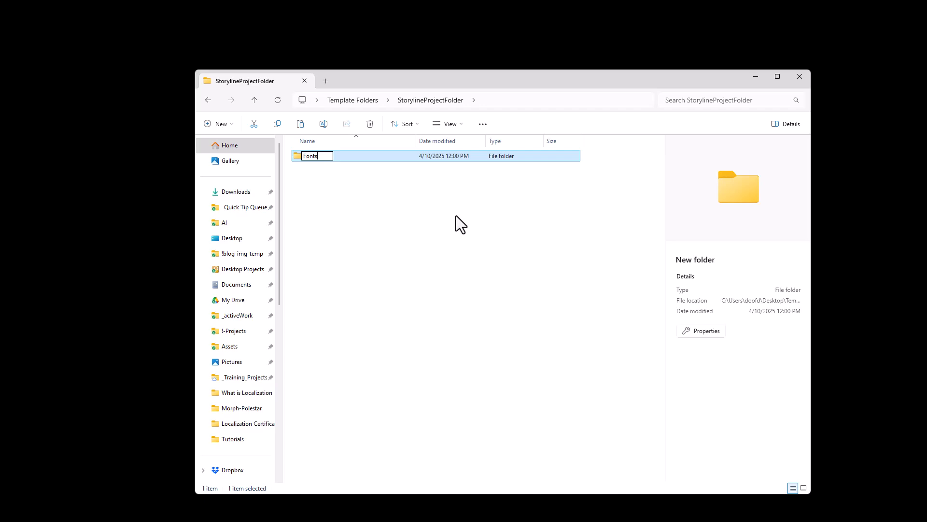
click(438, 220)
- Move the Graphik-Font-Family folder and the GT-Walsheim-Pro-Bold font file into the Fonts folder
double_click(313, 157)
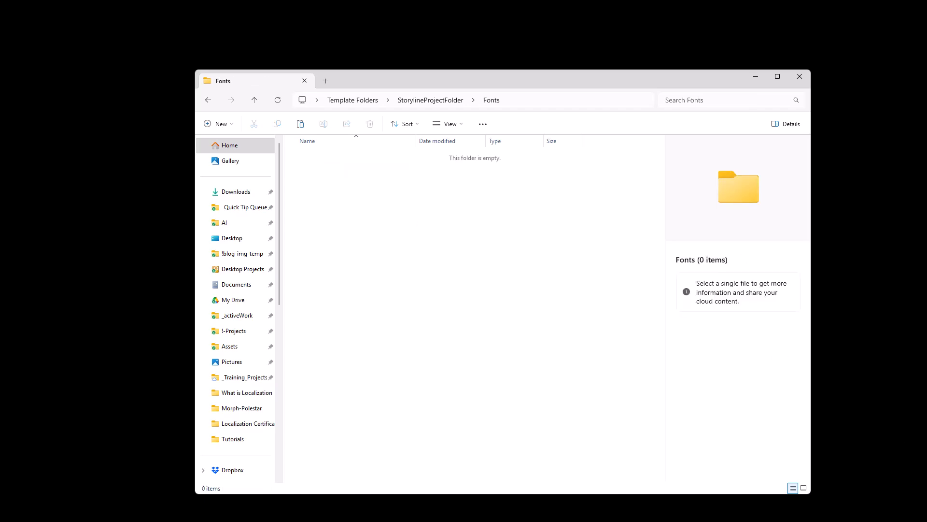
drag(538, 302, 398, 208)
drag(797, 455, 478, 286)
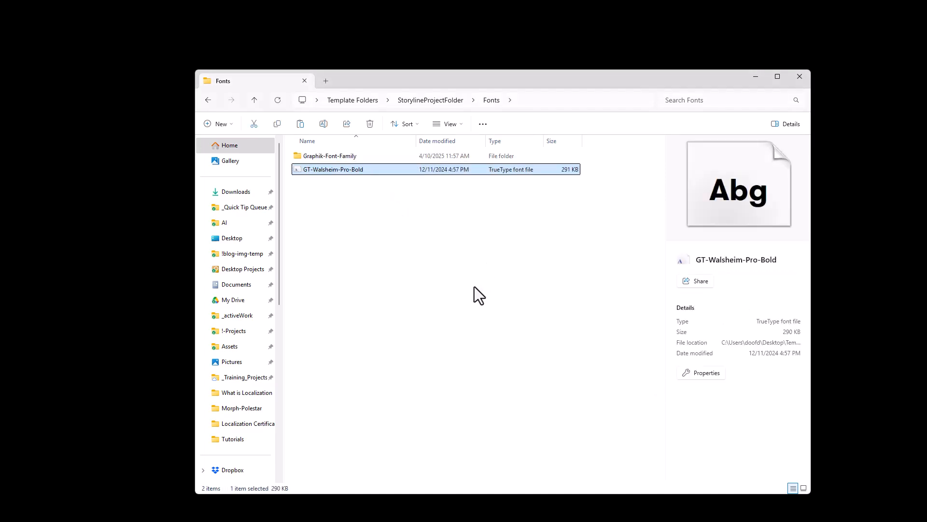
- Create a second subfolder named Logos inside StorylineProjectFolder
click(446, 100)
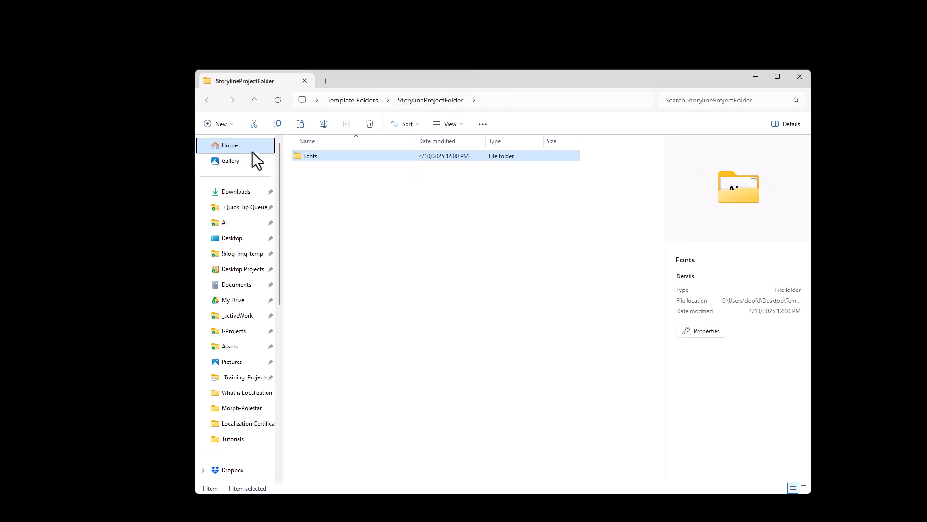
click(220, 125)
click(238, 148)
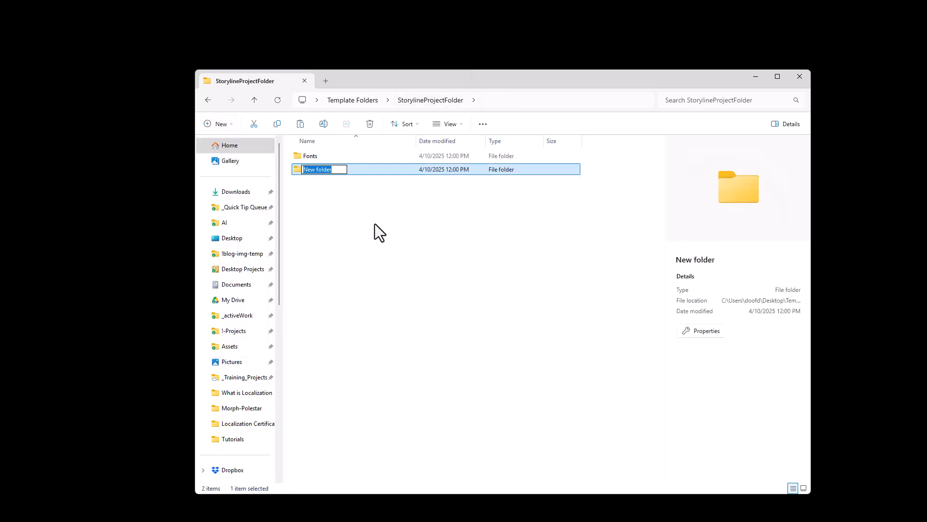
text(Logos)
click(382, 226)
- Move the images 360_200x200, articulate_a_logo and articulate_Logo_Type into the Logos folder
double_click(311, 170)
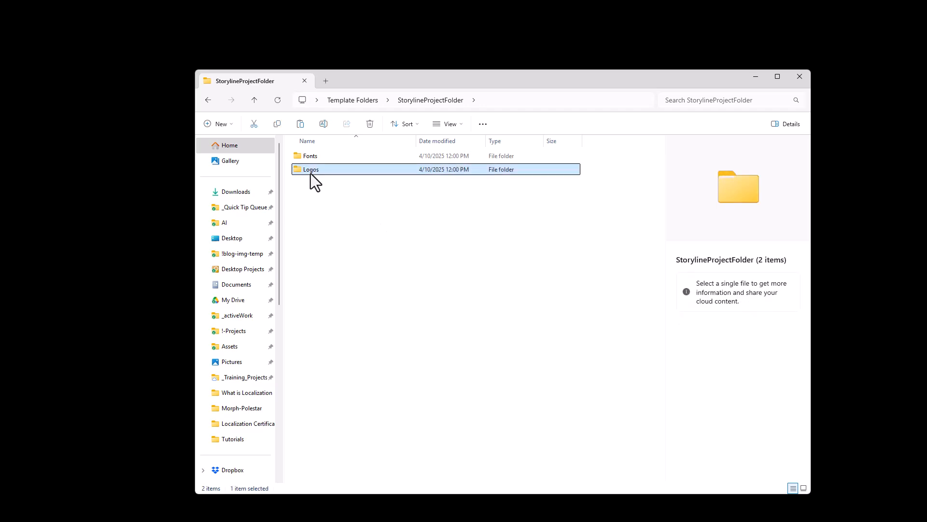
drag(919, 386, 501, 318)
drag(926, 348, 440, 324)
drag(926, 338, 420, 318)
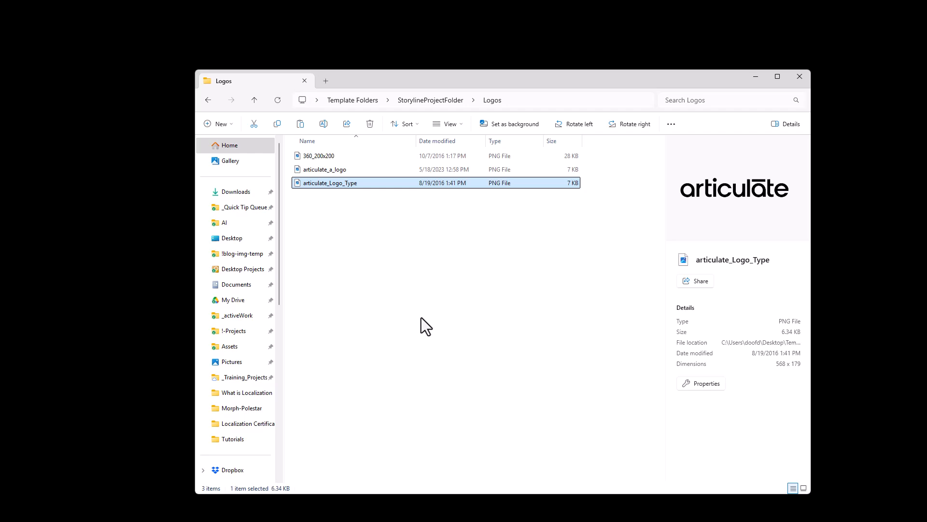
- Create a third subfolder named _Storyline inside StorylineProjectFolder
click(435, 102)
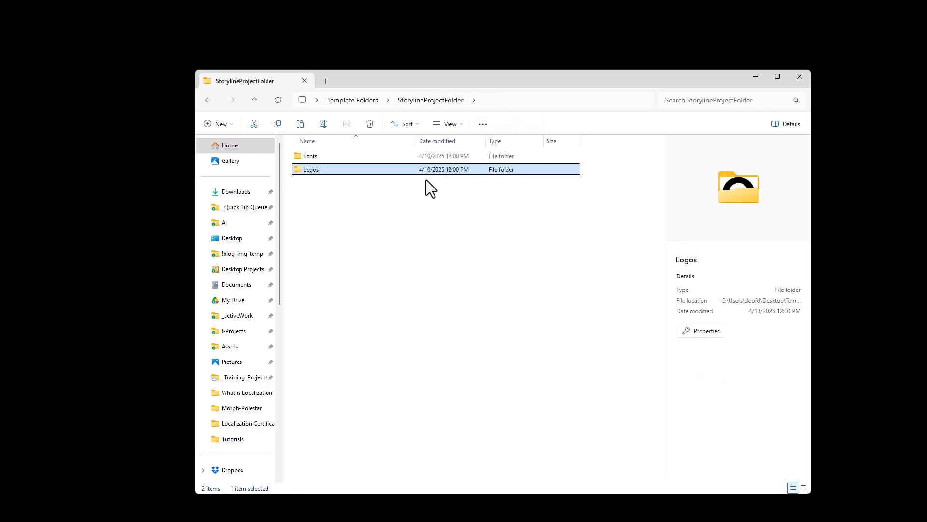
click(209, 128)
click(224, 149)
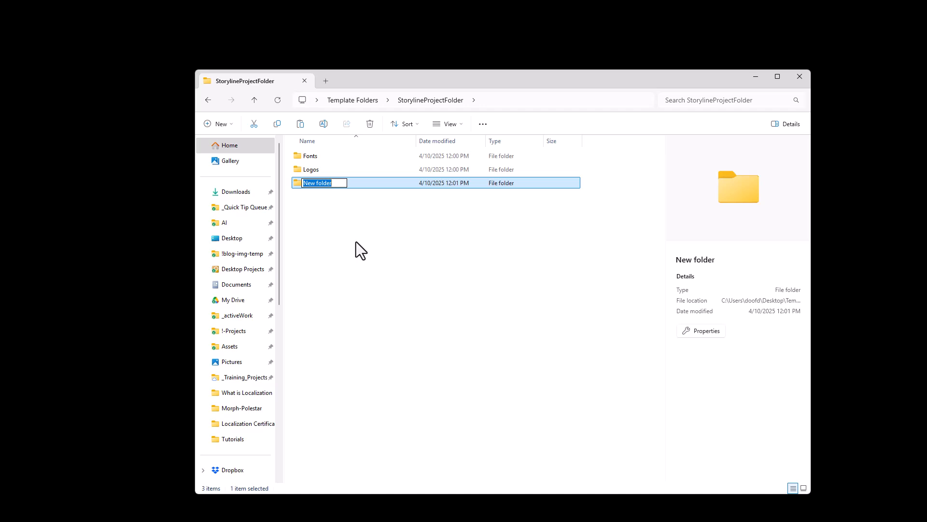
text(_Stroyl)
key(BackSpace)
key(BackSpace)
key(BackSpace)
key(BackSpace)
text(oryline)
click(357, 250)
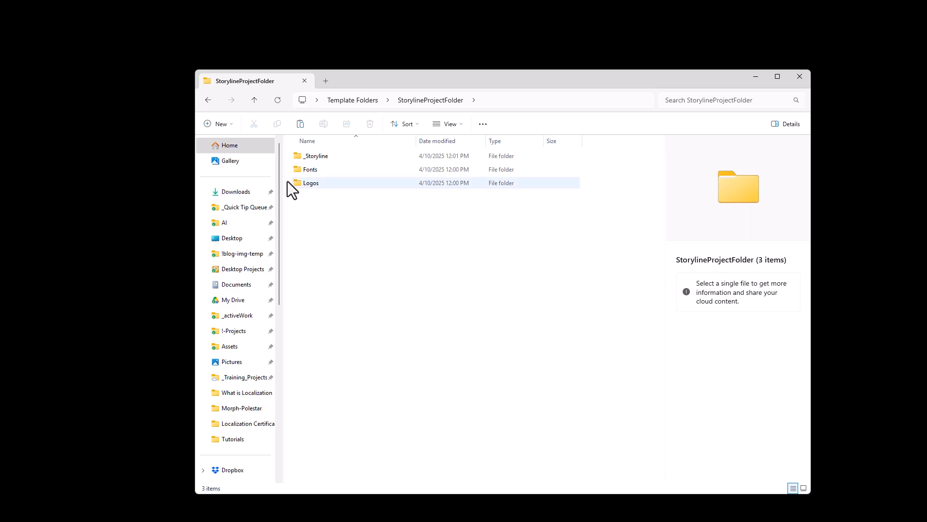
- Move the AddCourseName Storyline file and the Notes text document into the _Storyline folder
double_click(310, 157)
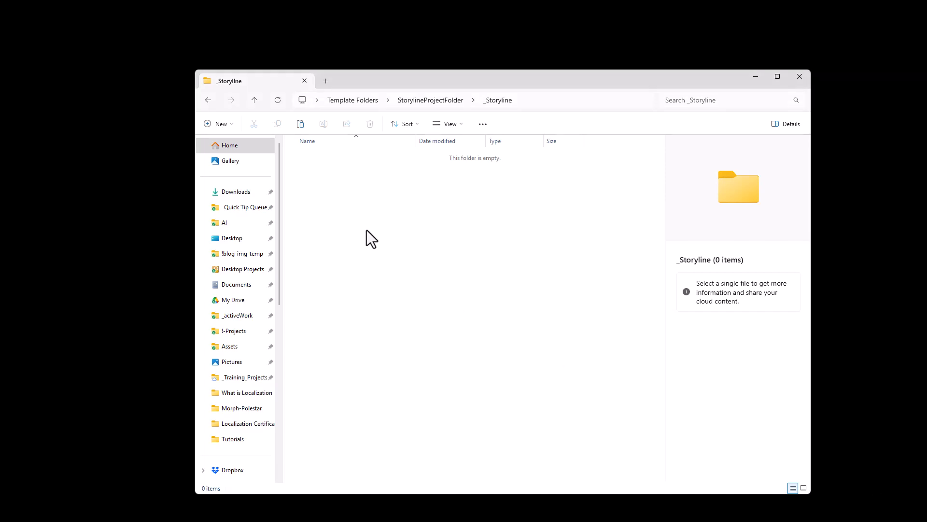
drag(366, 229, 366, 230)
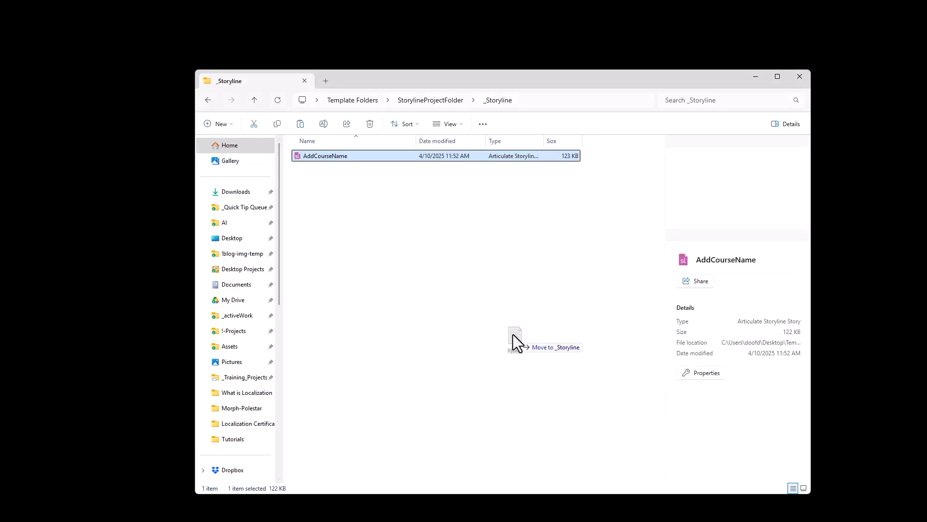
drag(510, 341, 354, 198)
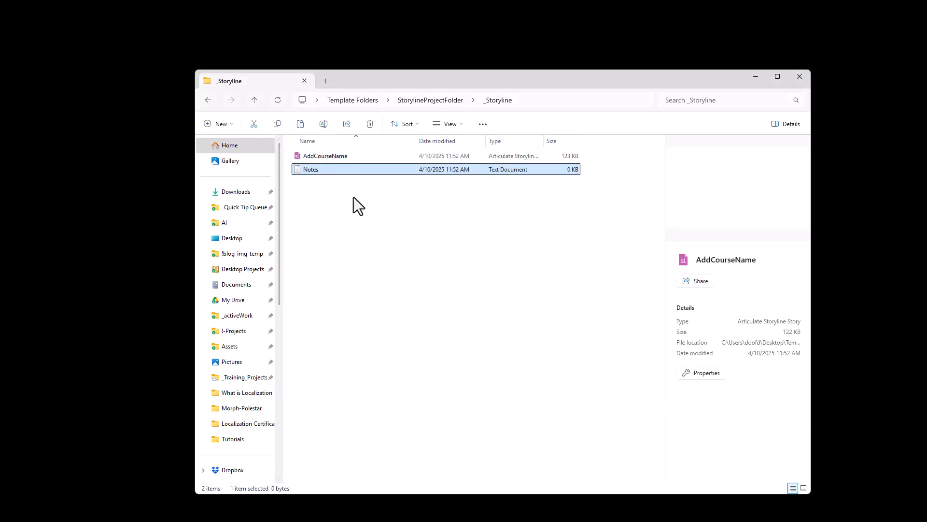
- Return to the StorylineProjectFolder level and create a new subfolder named mm_Video
click(429, 100)
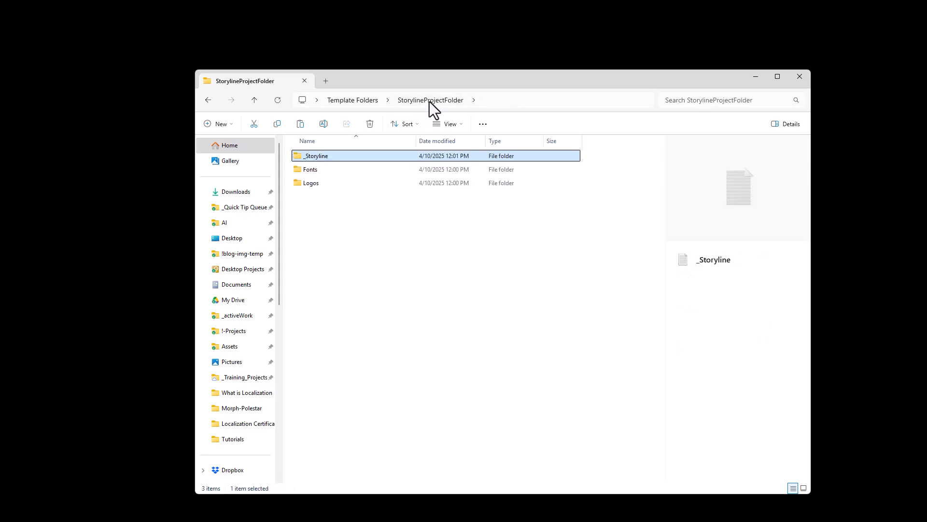
click(211, 124)
click(237, 148)
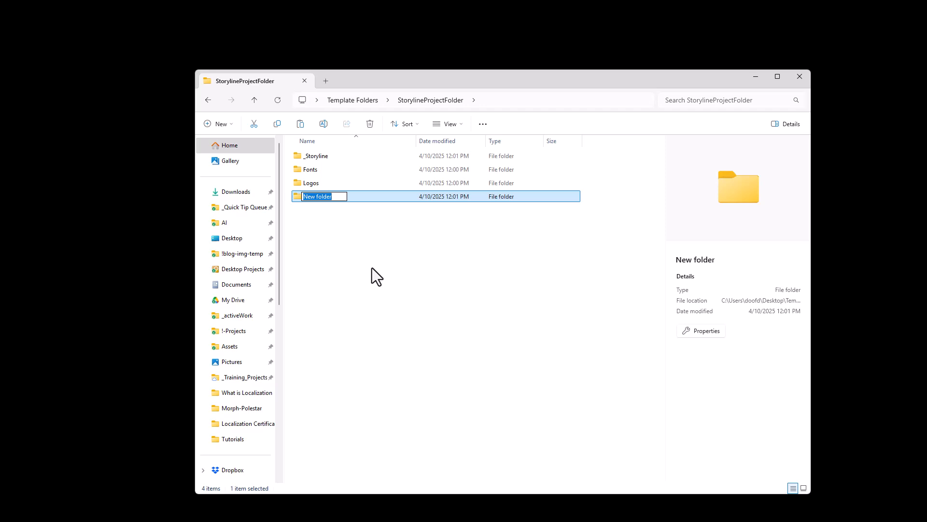
text(mm)
text(_Vidoe)
key(BackSpace)
key(BackSpace)
text(eo)
key(Return)
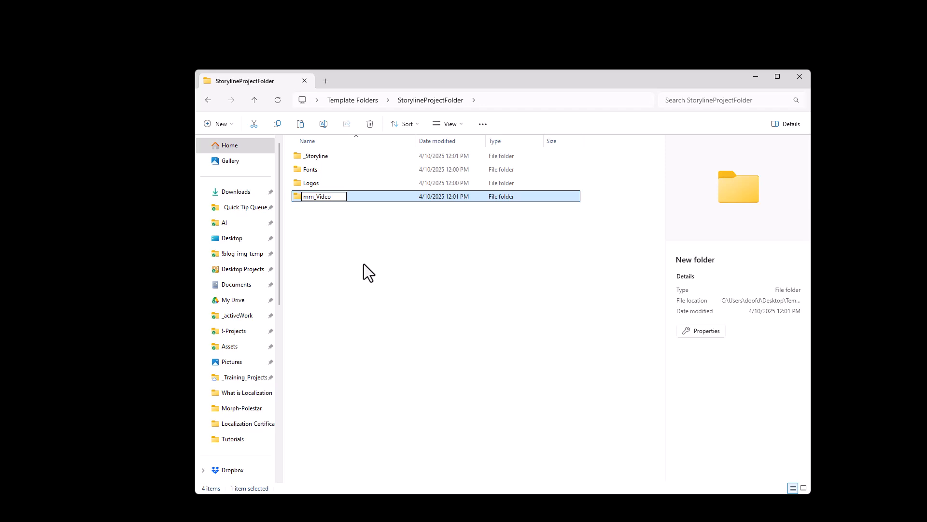
click(363, 264)
- Create another subfolder named mm_Audio inside StorylineProjectFolder
click(215, 126)
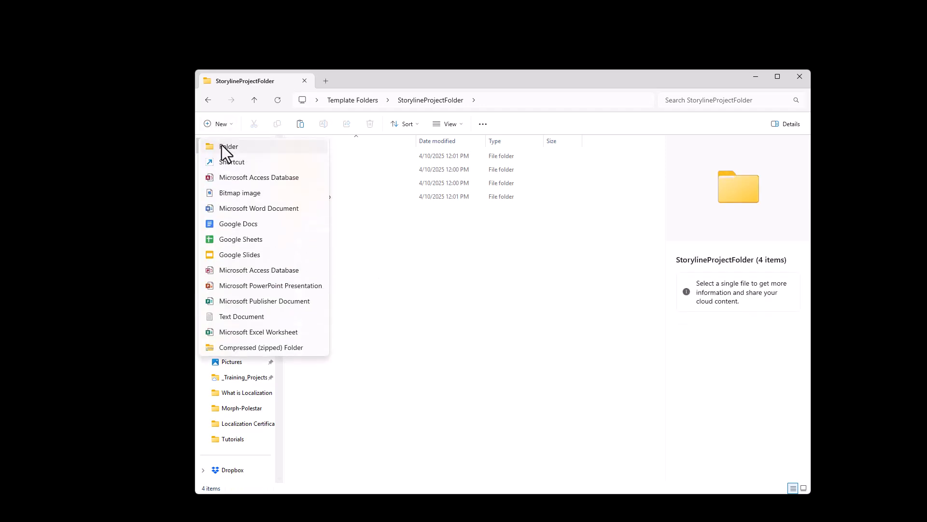
click(222, 145)
text(mm)
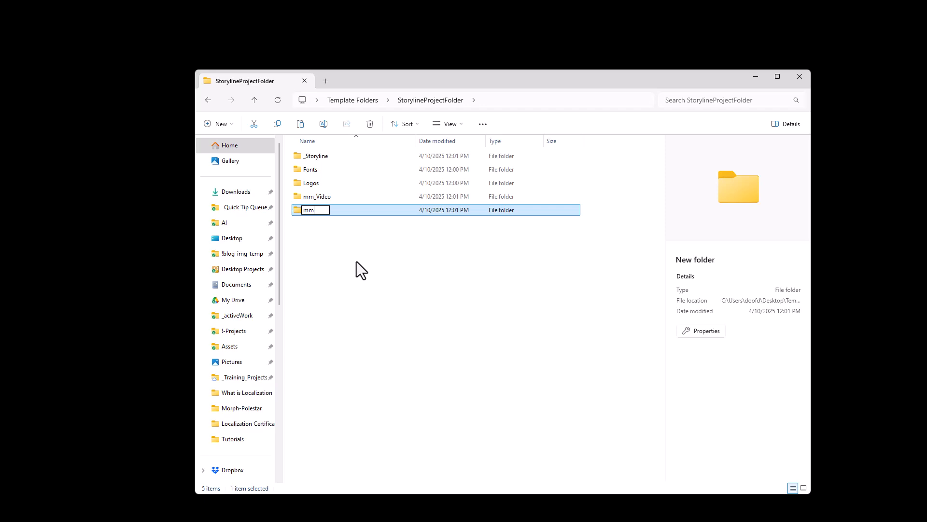
text(_Audio)
- Create a subfolder named mm_Images alongside the mm_Audio and mm_Video folders
click(213, 125)
click(224, 144)
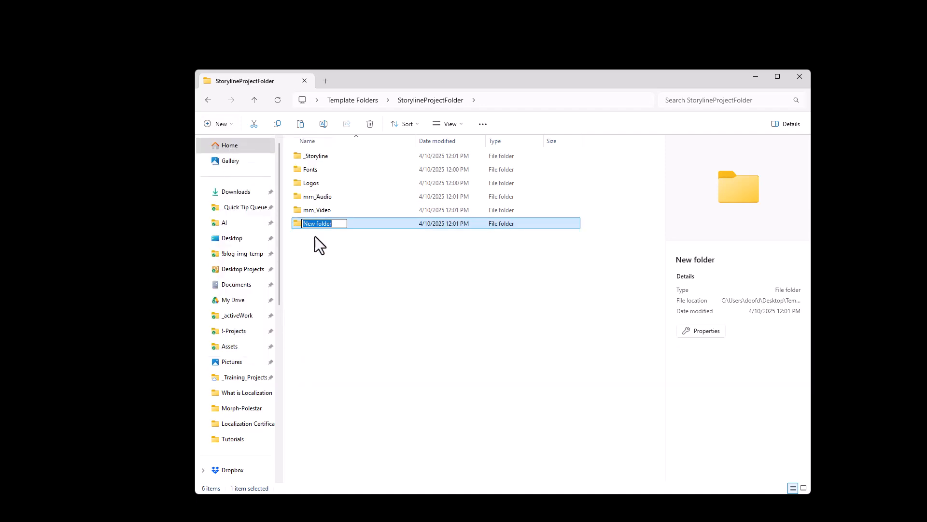
text(mm_Images)
click(342, 256)
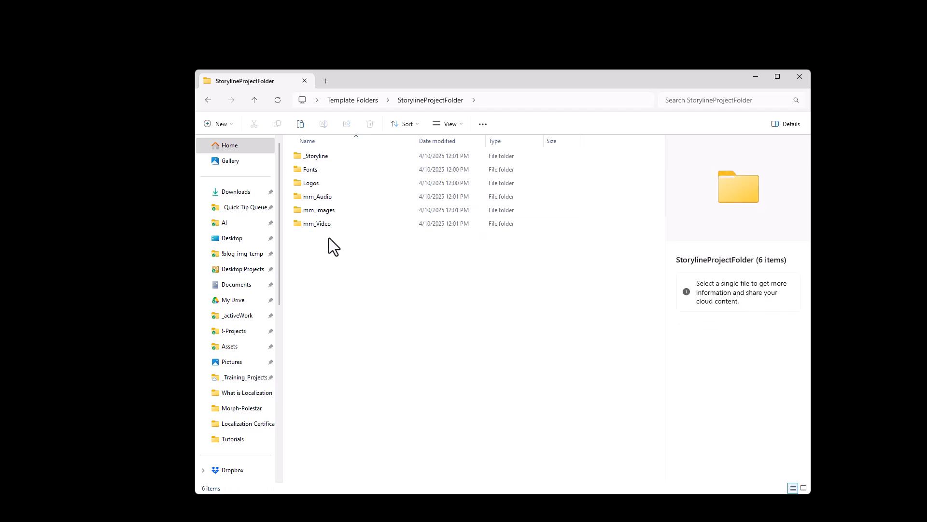
- Create a subfolder named Customer Meeting inside StorylineProjectFolder
click(221, 126)
click(232, 146)
text(Customer Meeti)
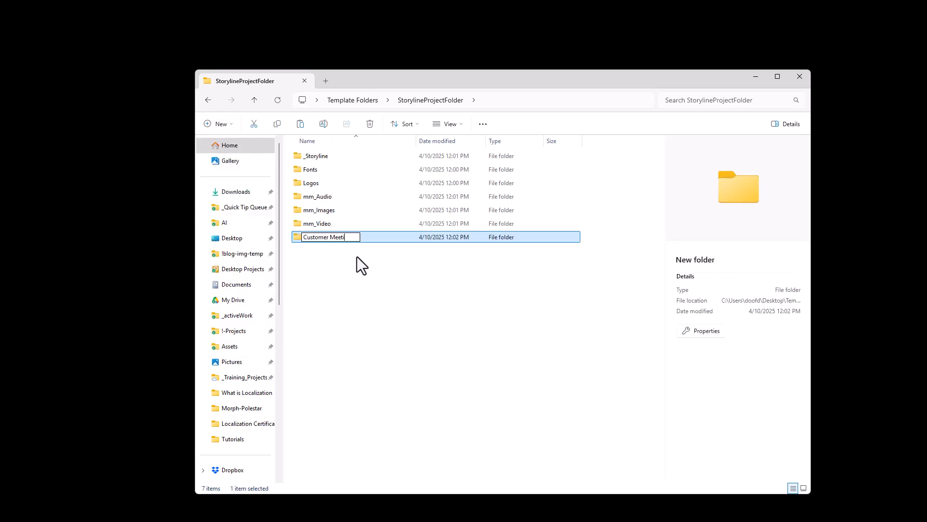
text(ng)
click(357, 256)
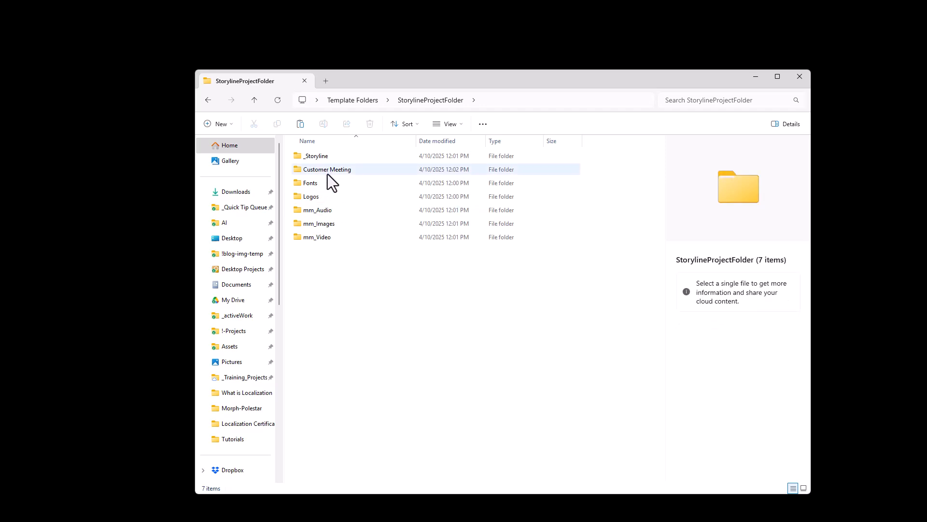
- Create a subfolder named Worksheets inside StorylineProjectFolder
click(212, 127)
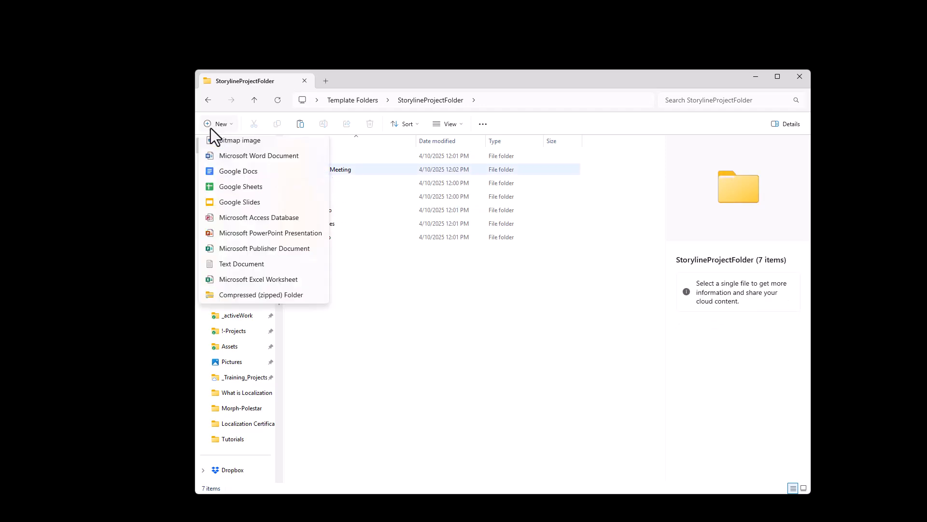
click(224, 149)
text(Wo)
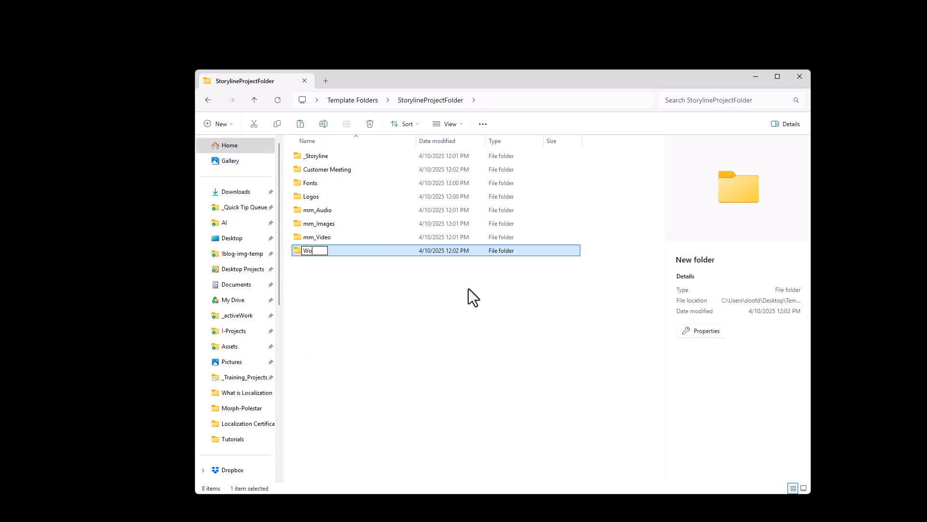
text(rksheets)
key(Return)
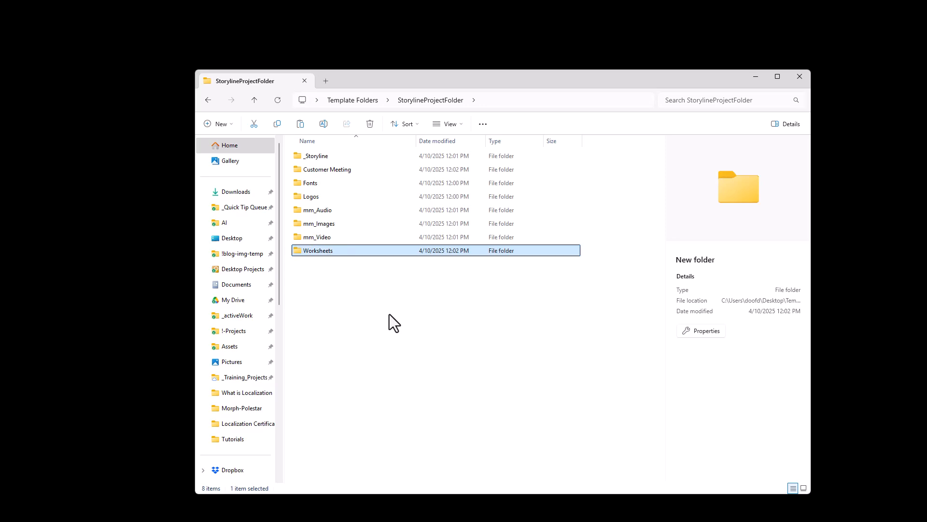
- Create a subfolder named Archive inside StorylineProjectFolder
click(207, 145)
click(211, 124)
click(224, 149)
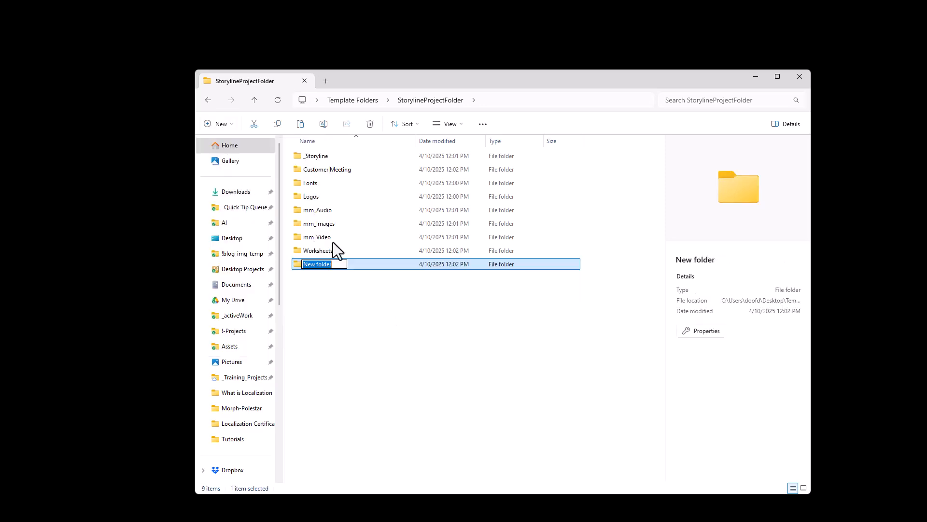
text(Archive)
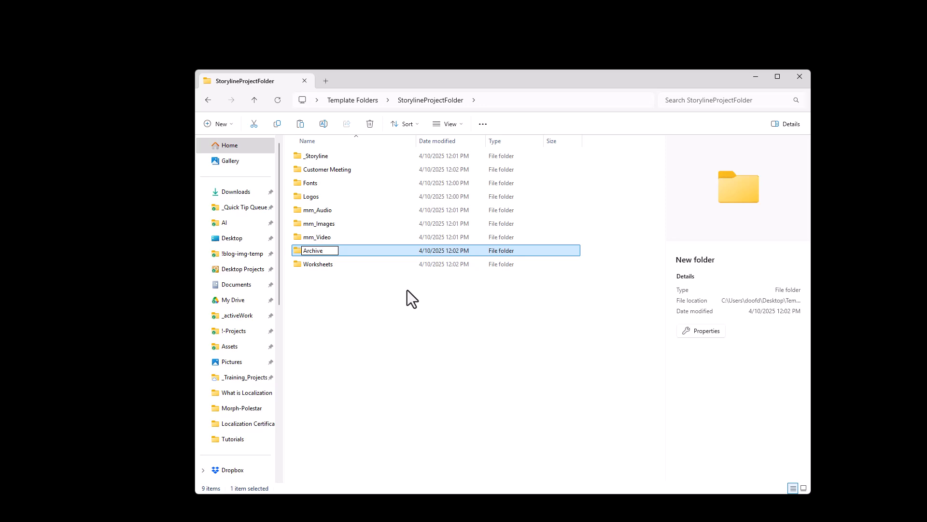
key(Return)
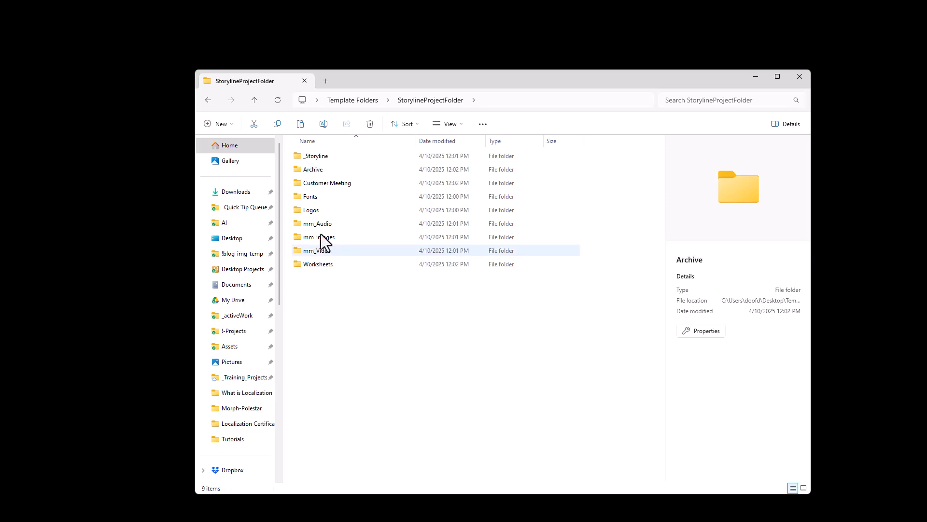
- Rename the Archive folder to z_Archive by adding the prefix z_ to its name
click(306, 172)
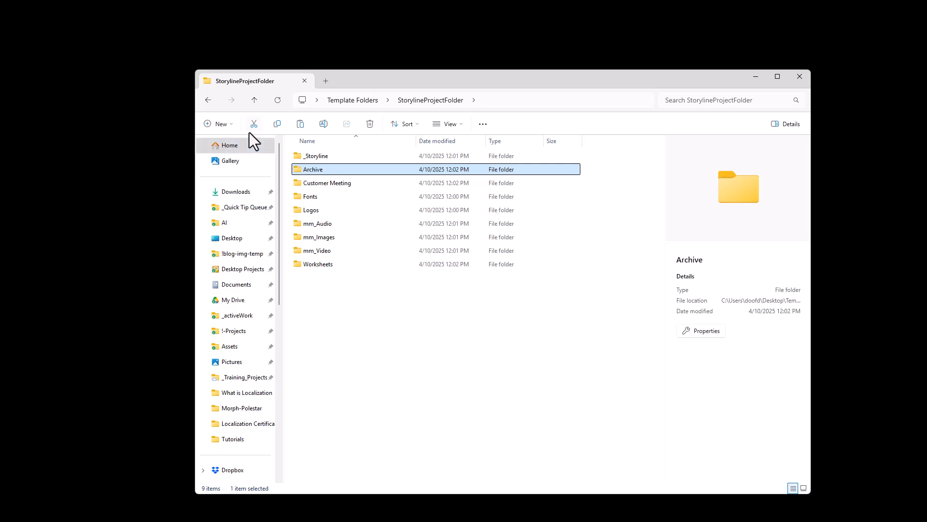
click(308, 173)
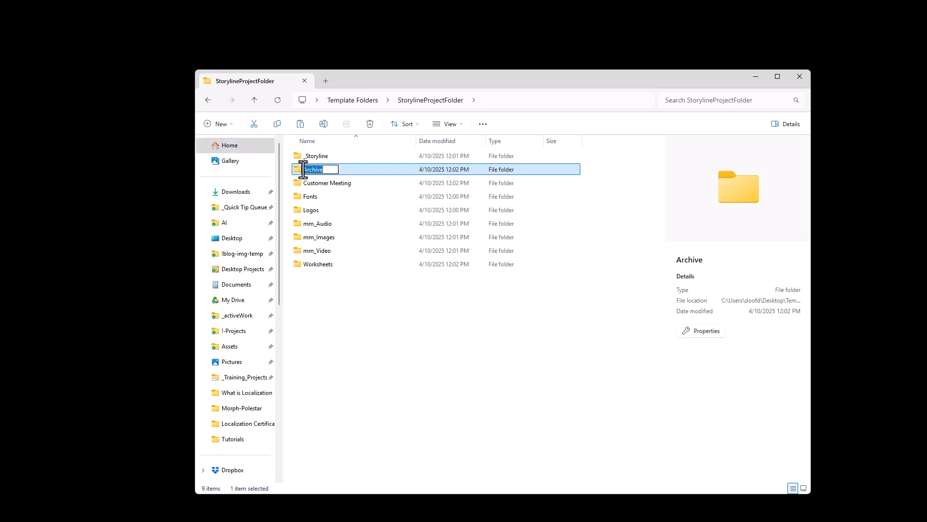
text(z_)
click(376, 340)
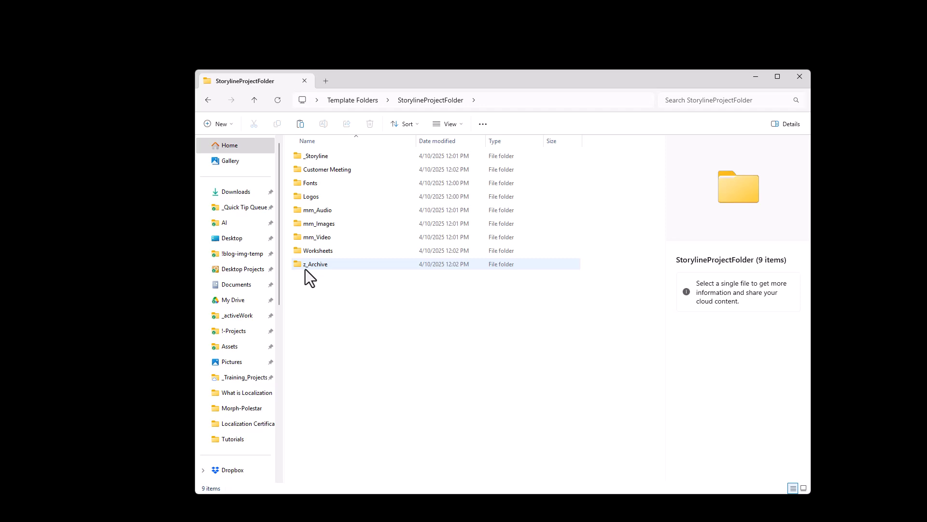
- Create a subfolder named Temp Delete inside StorylineProjectFolder
click(218, 126)
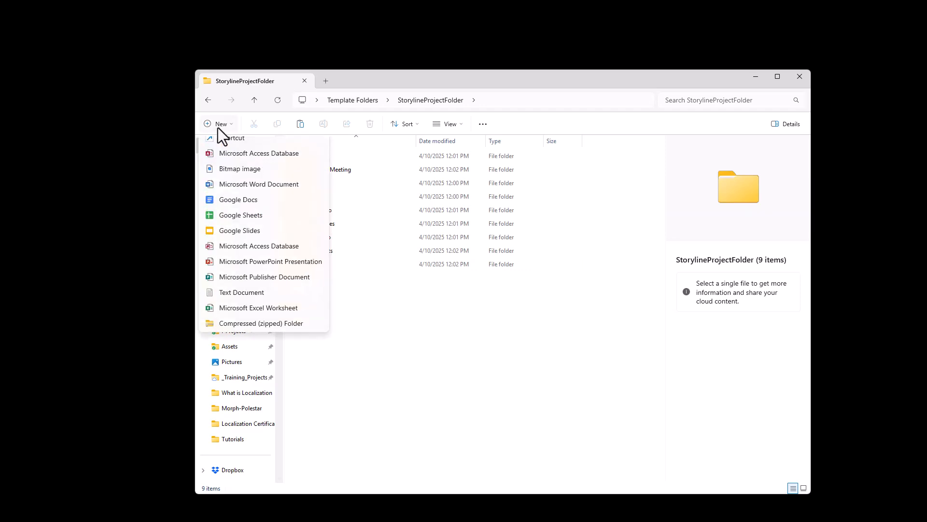
scroll(241, 160, up, 2)
click(232, 147)
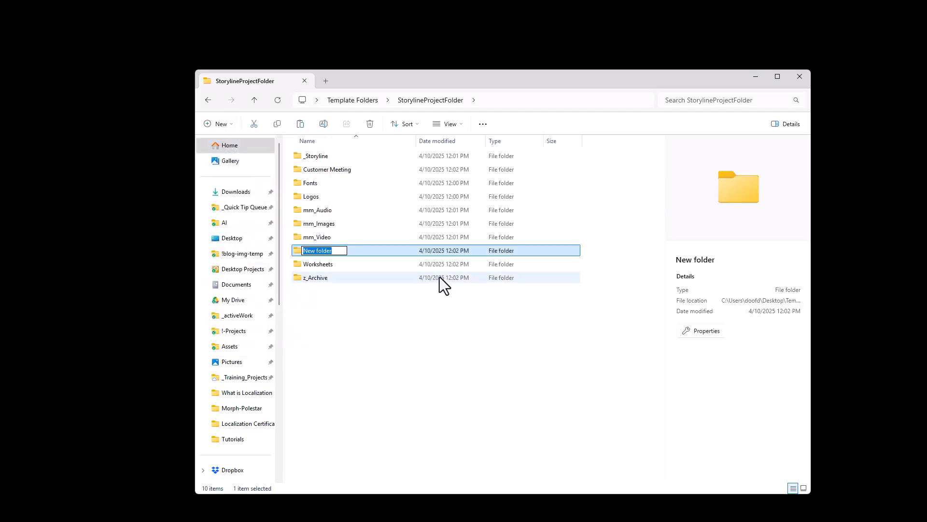
text(Temp Delete)
key(Return)
click(413, 362)
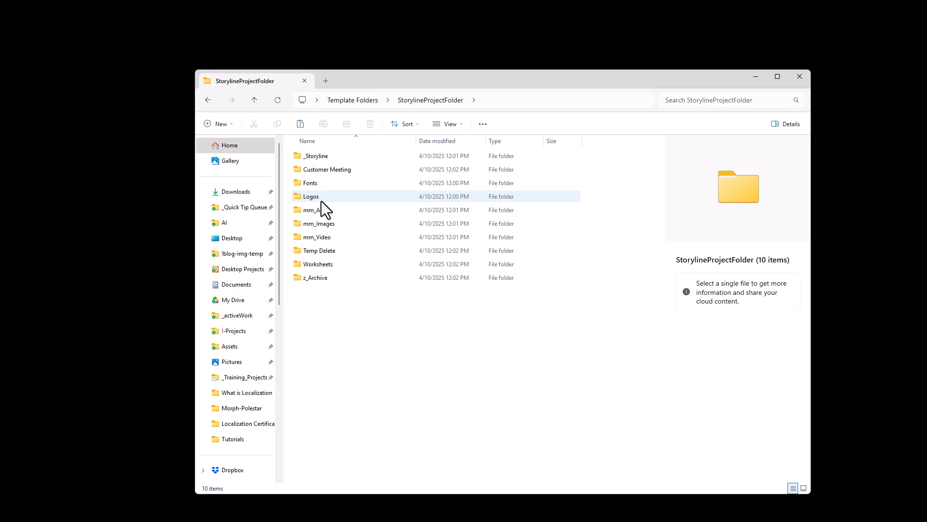
- Go back to Template Folders, minimize the window, and create a desktop folder from the StorylineProjectFolder template with New+
click(354, 101)
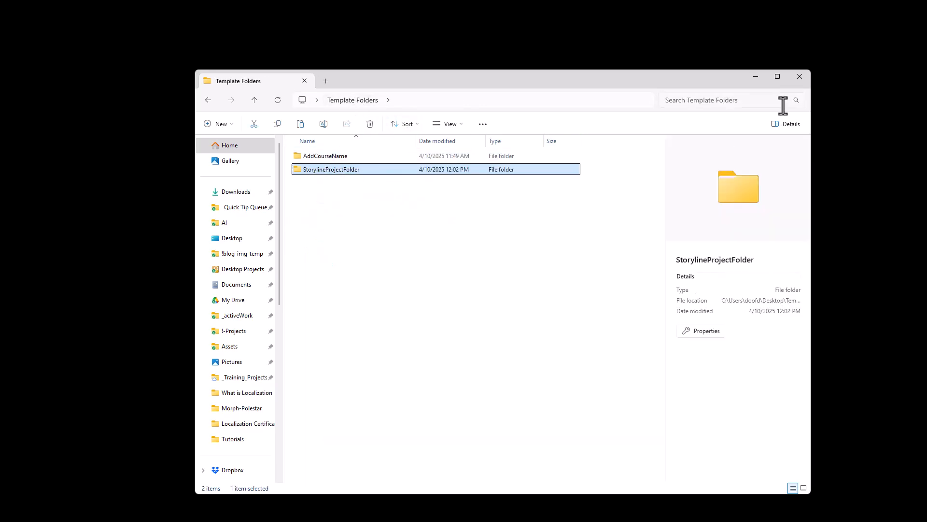
click(756, 78)
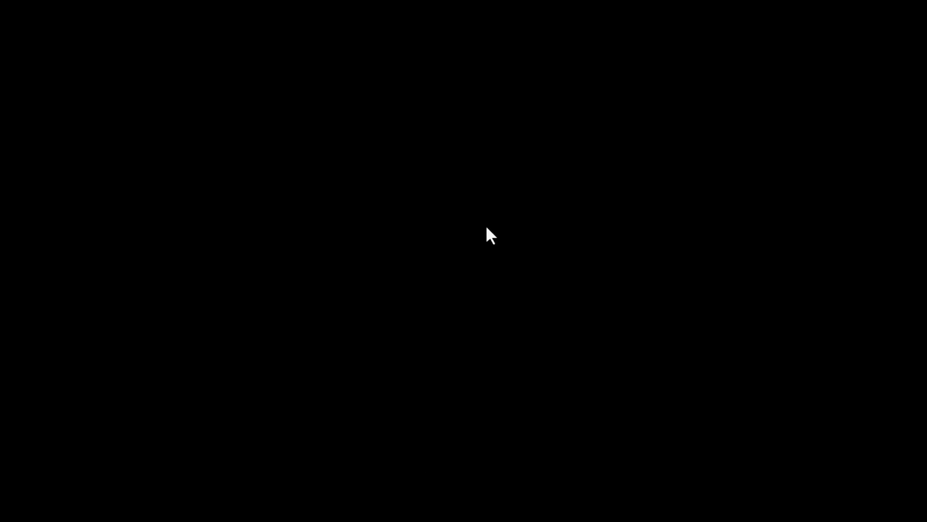
right_click(460, 157)
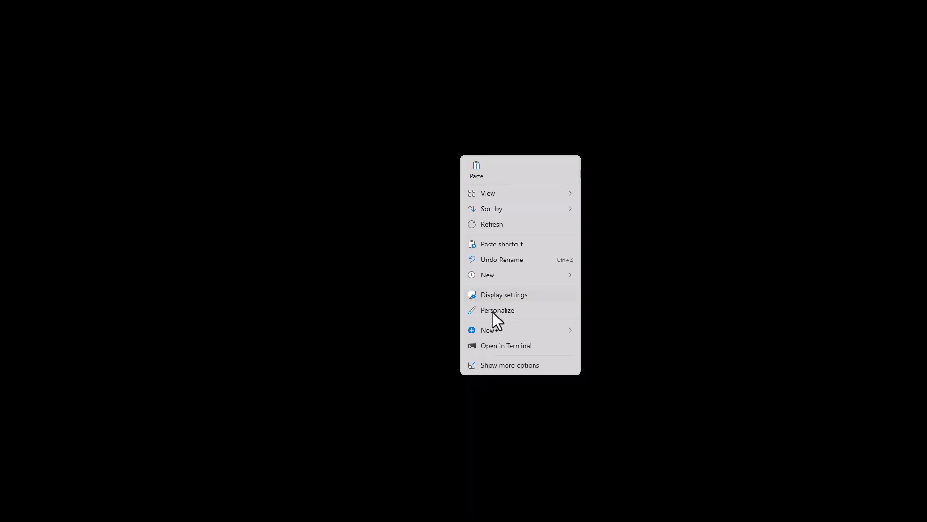
mouse_move(519, 330)
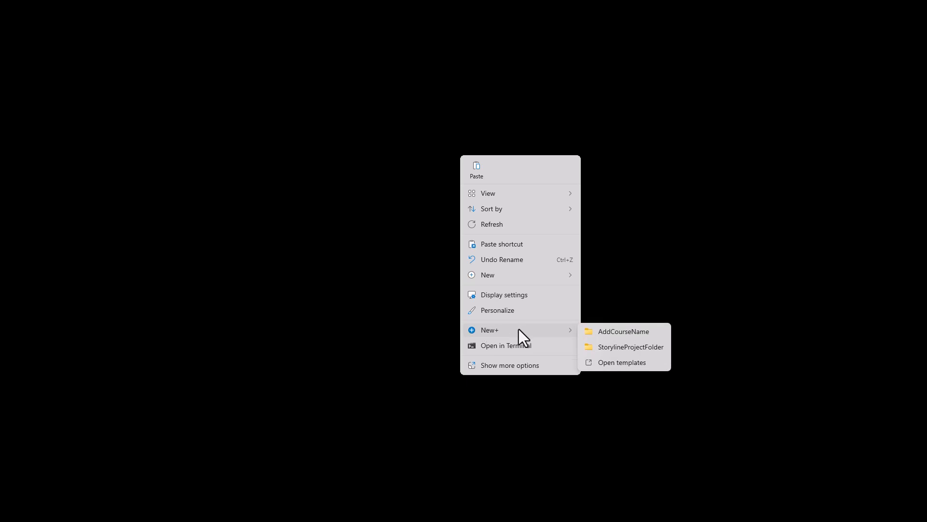
click(620, 349)
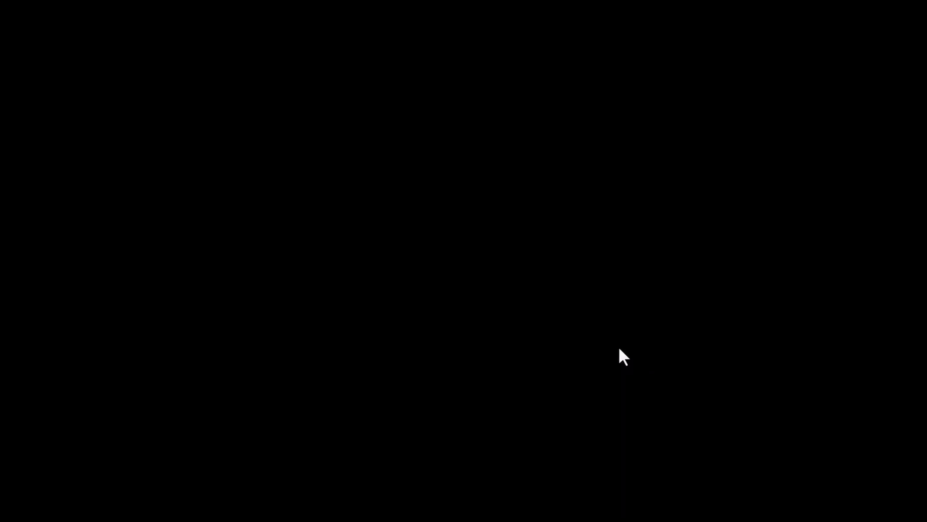